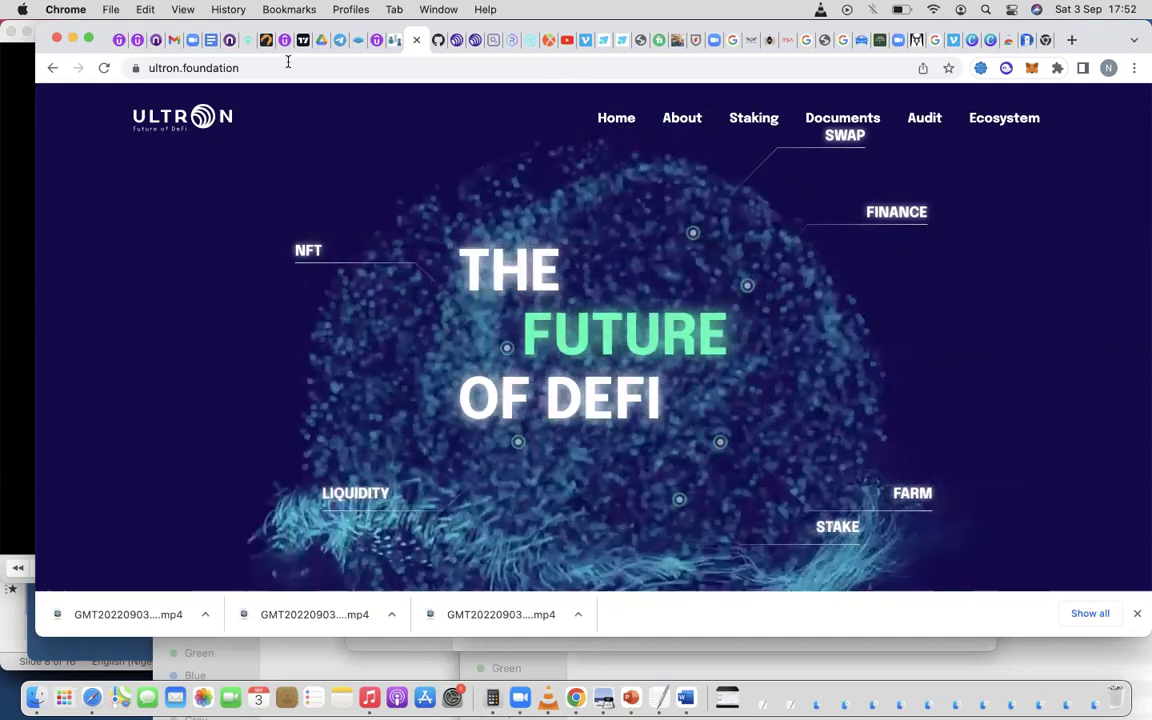
- On ultron.foundation, reveal the About dropdown in the top navigation
left_click(267, 68)
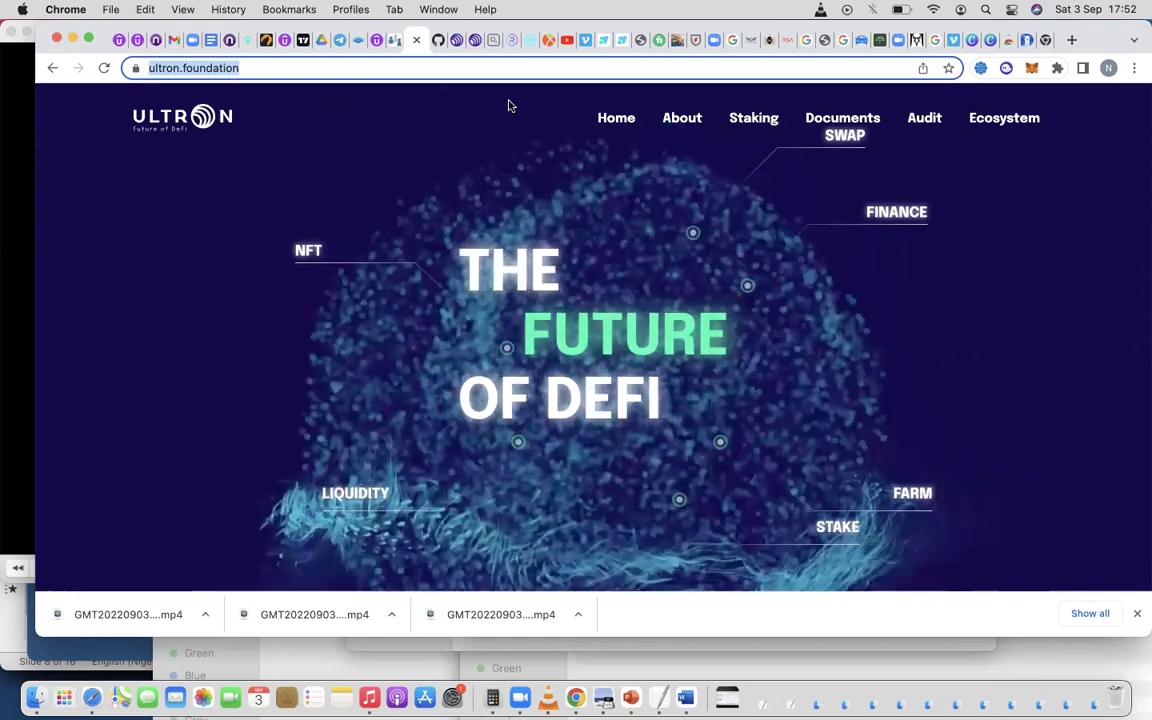
mouse_move(672, 126)
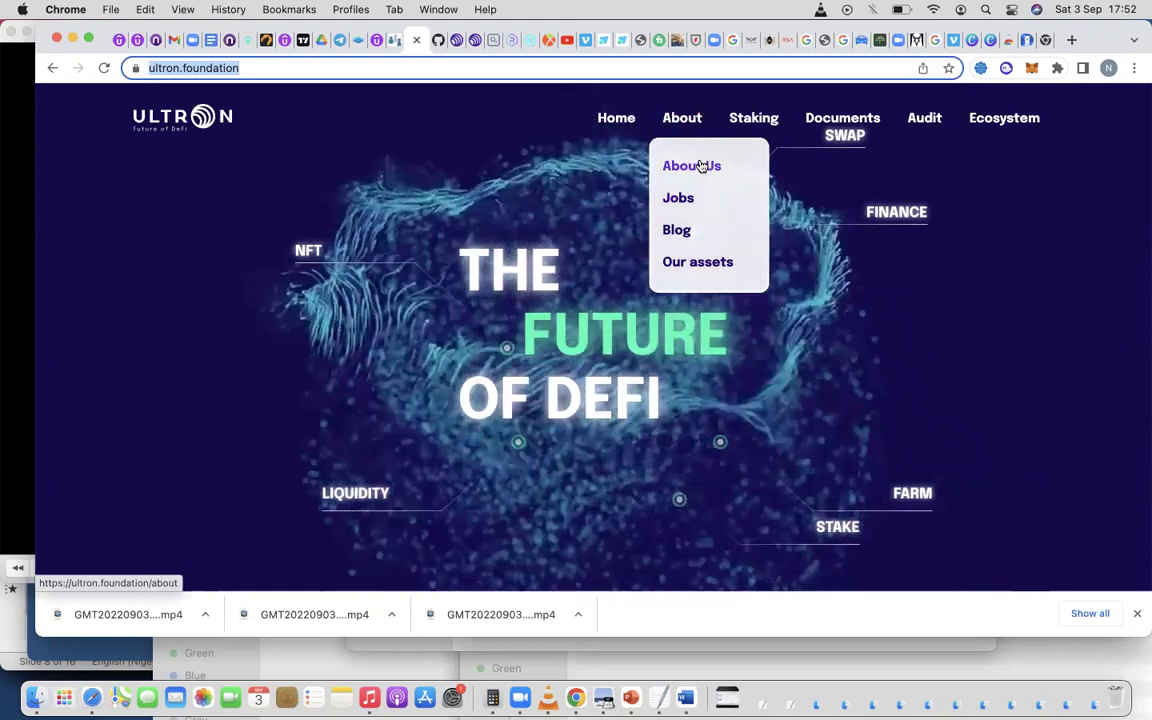
- Go to the About Us page and jump to its Mainnet section
left_click(700, 165)
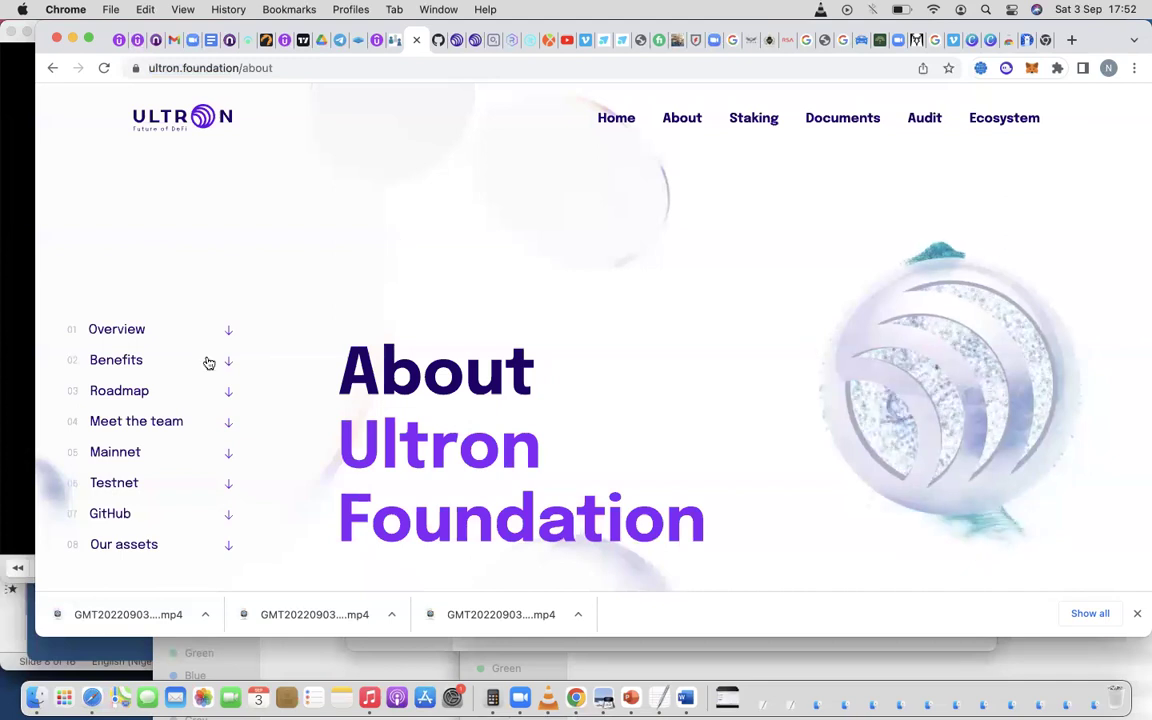
left_click(117, 455)
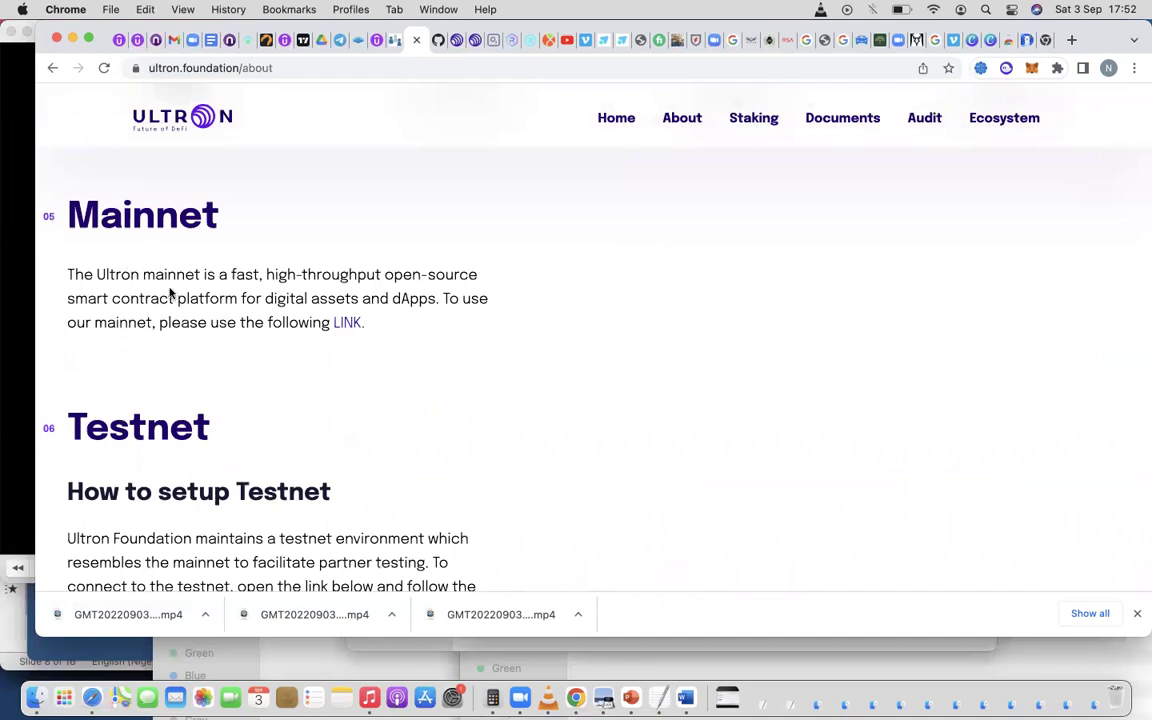
- Follow the Mainnet link to the UltronFoundationDev/MainNet GitHub README and skim it
left_click(348, 323)
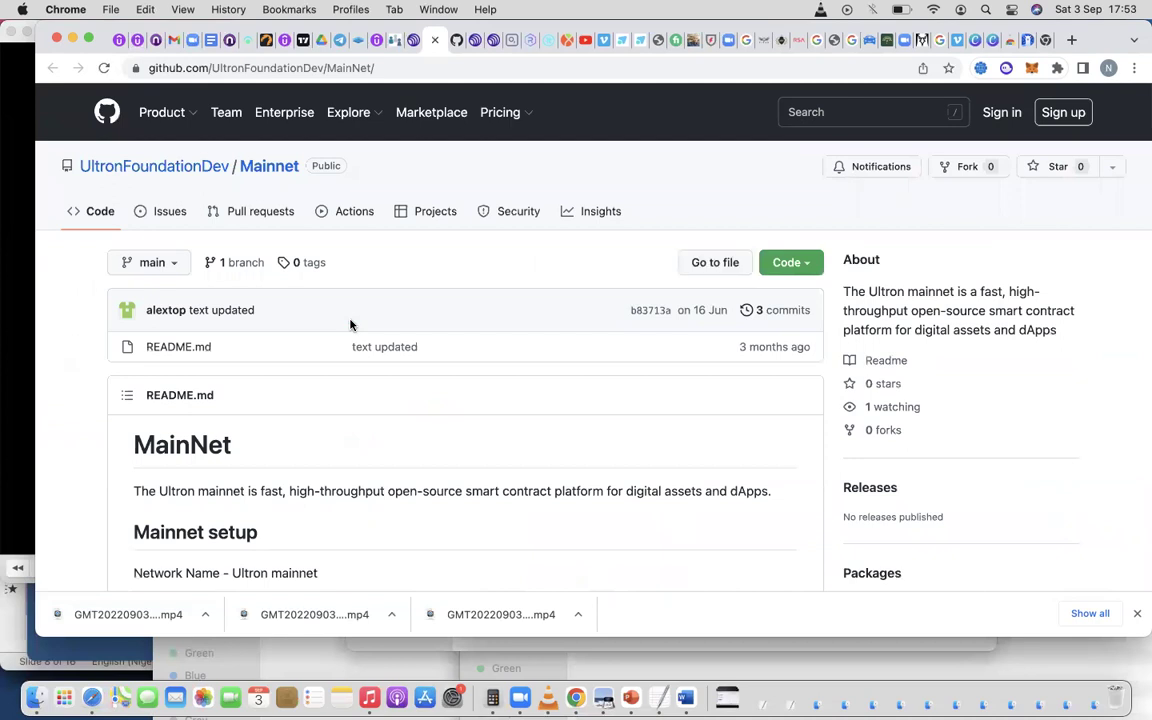
scroll(350, 324, "down", 5)
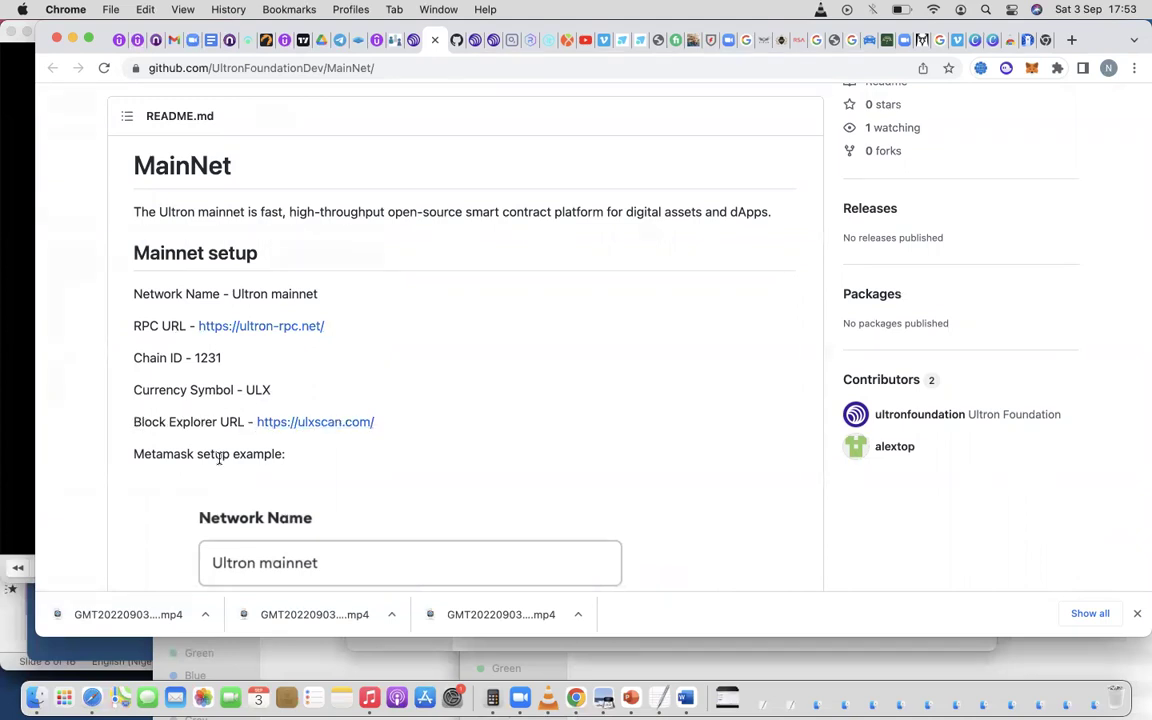
scroll(265, 447, "down", 8)
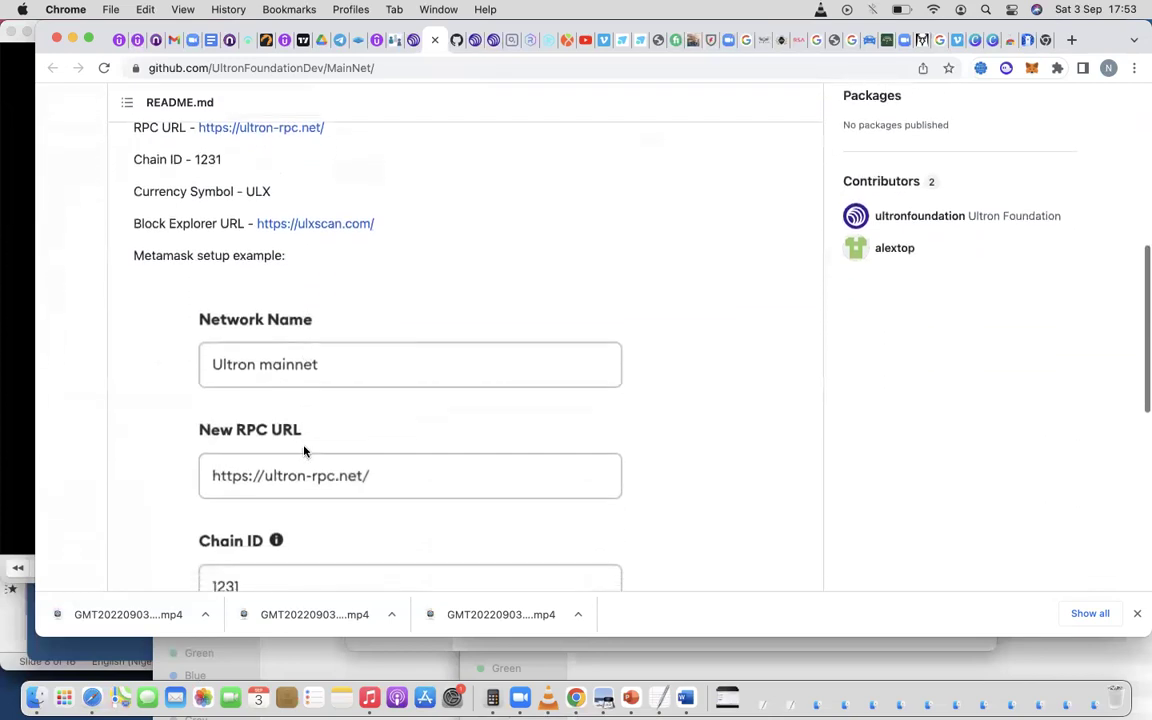
scroll(305, 453, "down", 2)
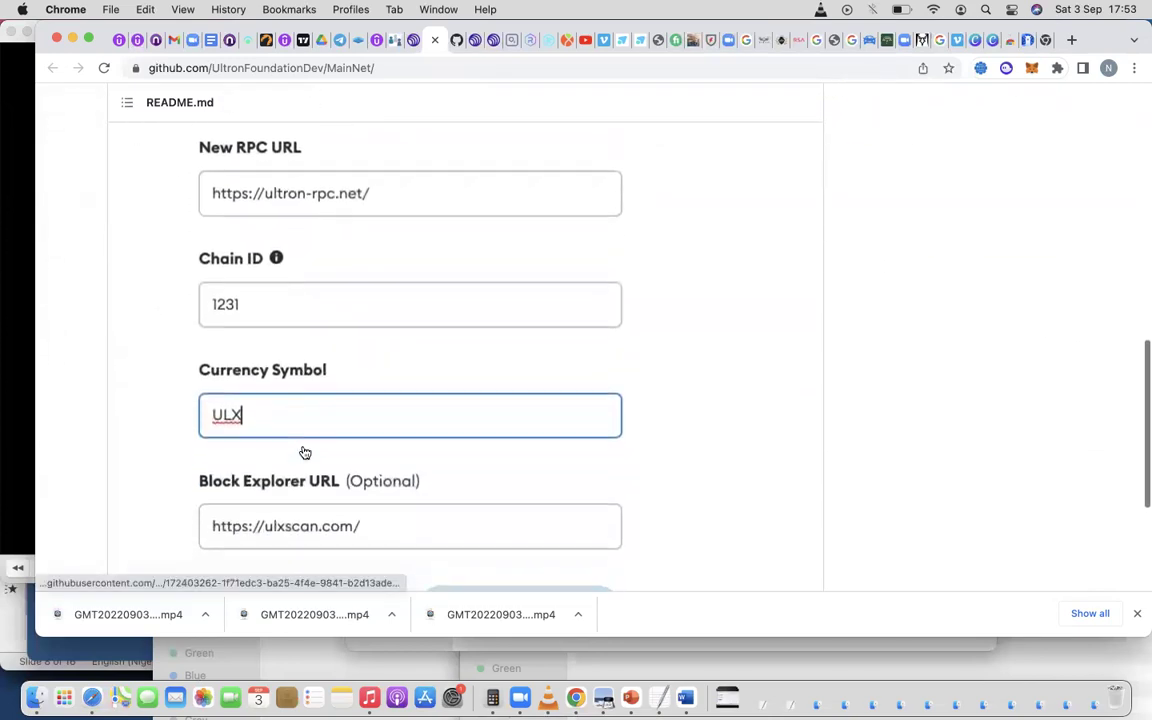
scroll(305, 453, "up", 5)
scroll(305, 453, "up", 4)
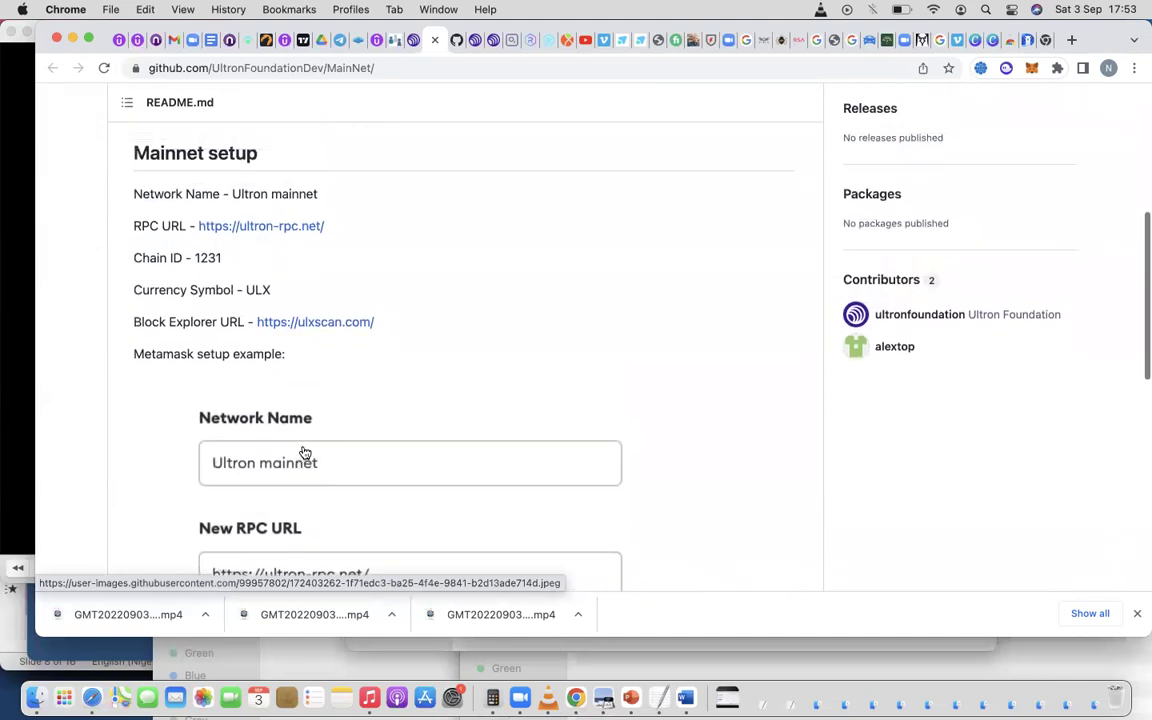
right_click(266, 226)
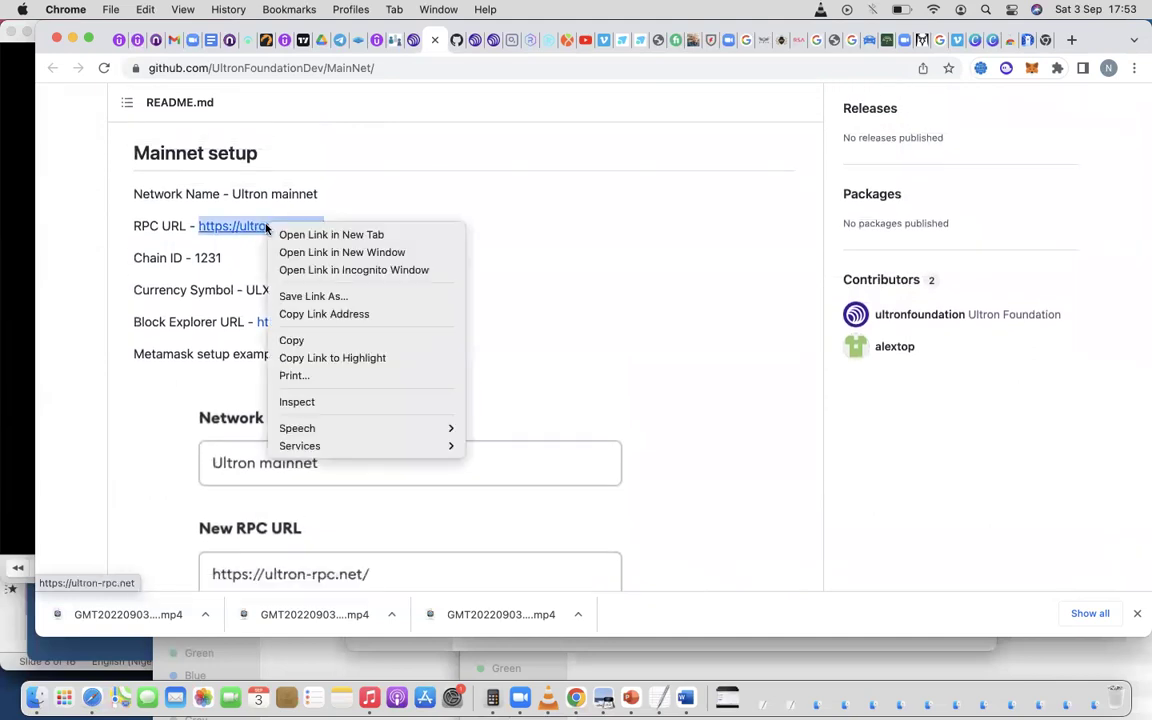
left_click(394, 199)
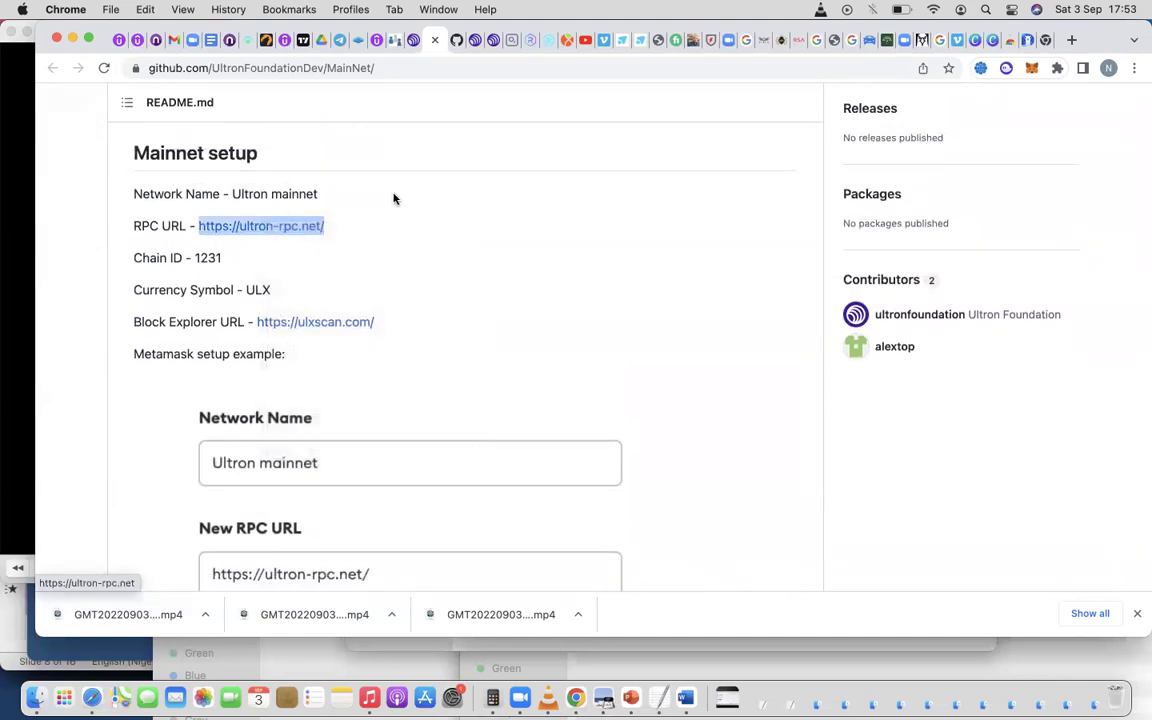
left_click(361, 293)
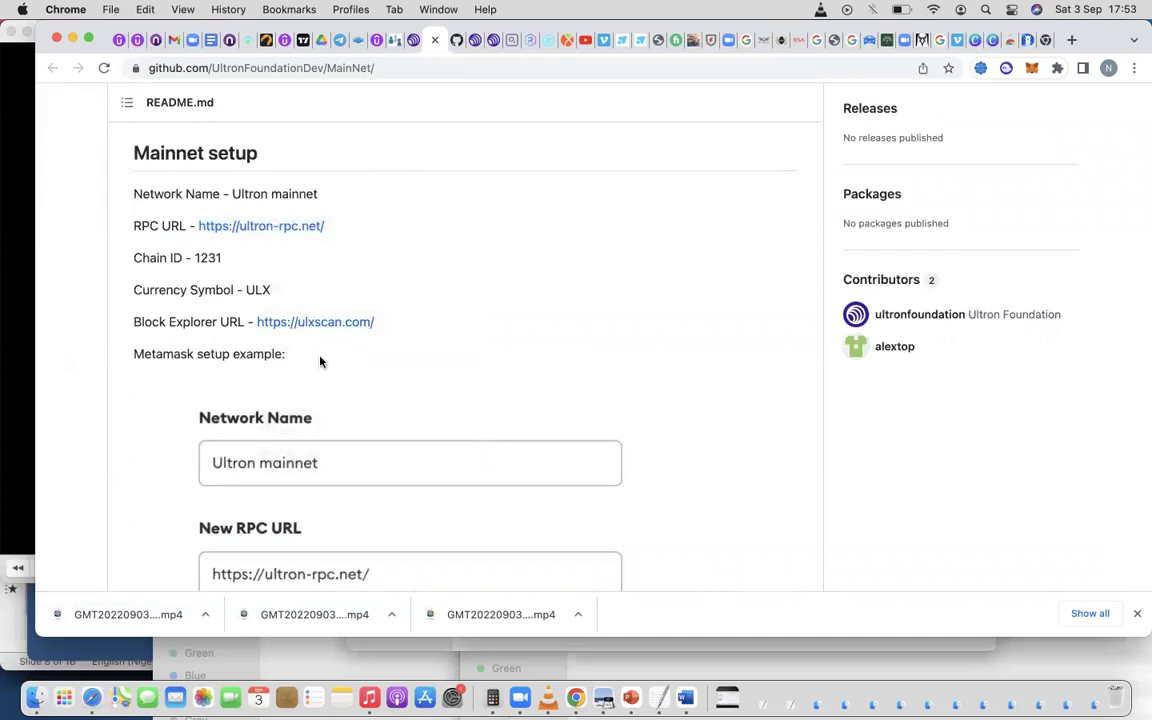
scroll(320, 363, "down", 5)
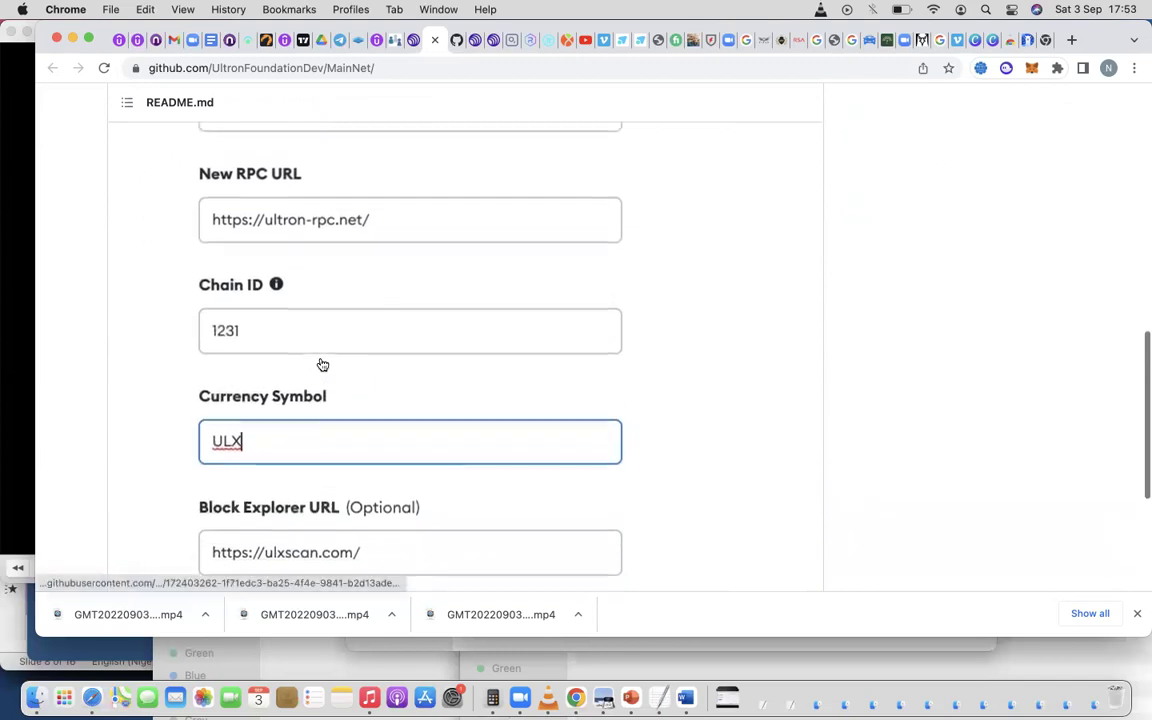
scroll(322, 364, "down", 3)
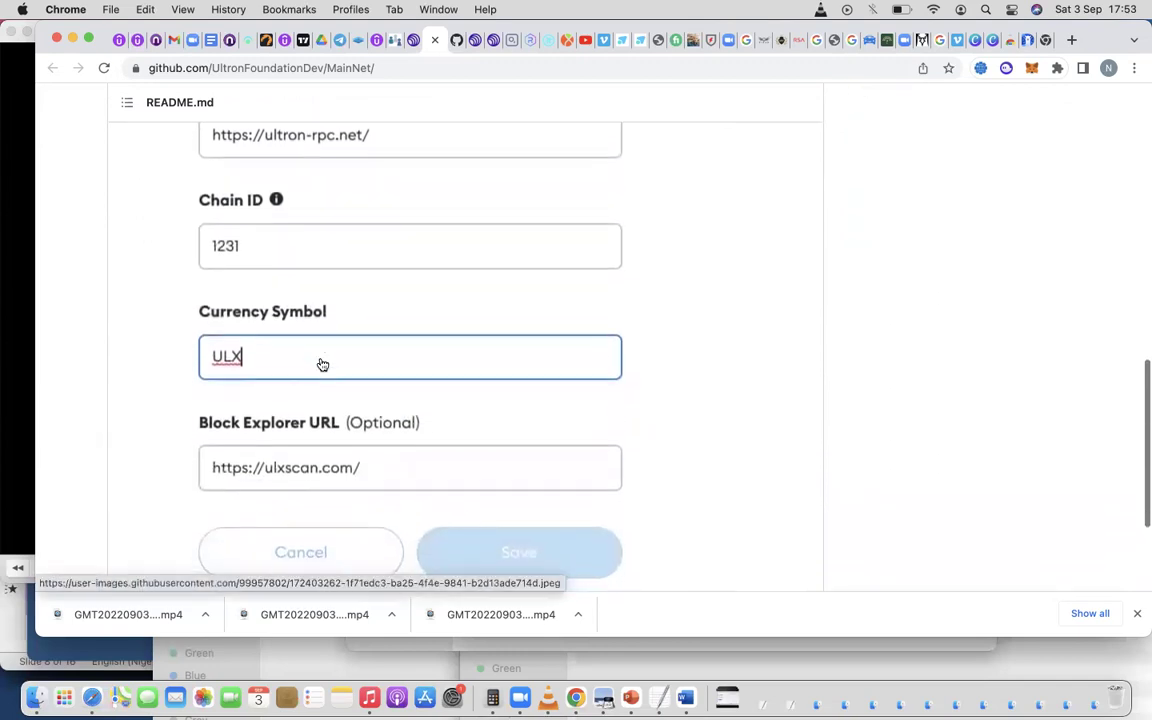
scroll(322, 364, "down", 2)
scroll(322, 364, "up", 4)
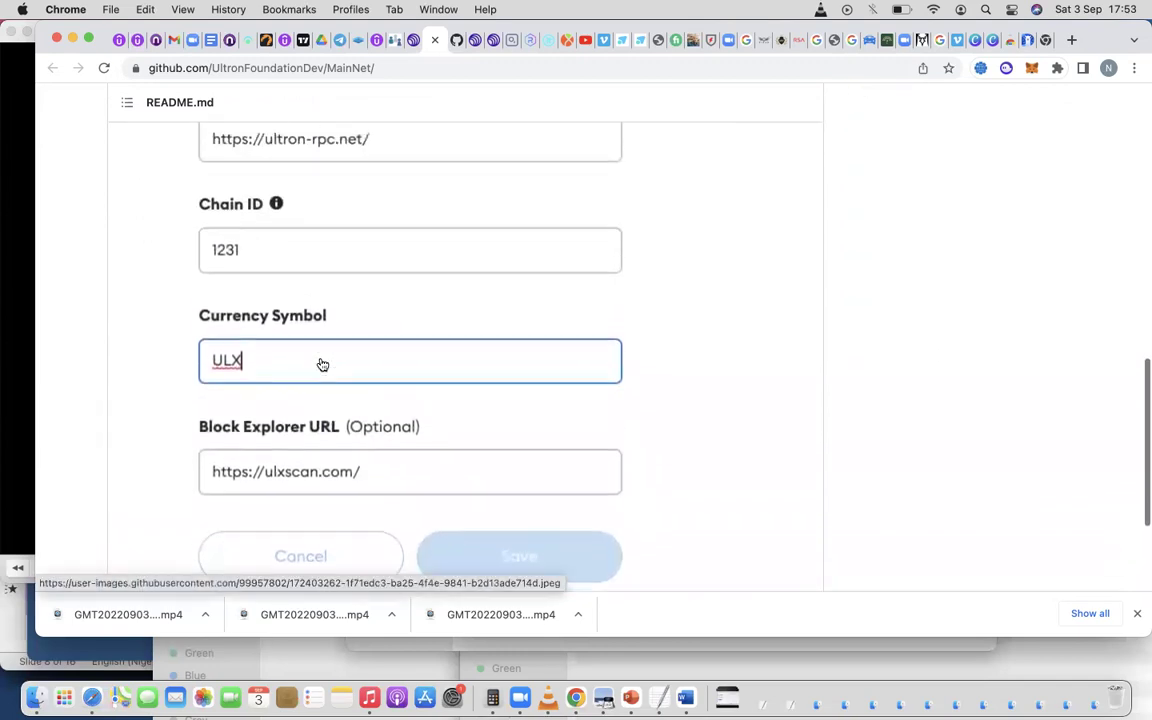
scroll(322, 364, "up", 3)
scroll(322, 364, "down", 2)
scroll(322, 364, "down", 1)
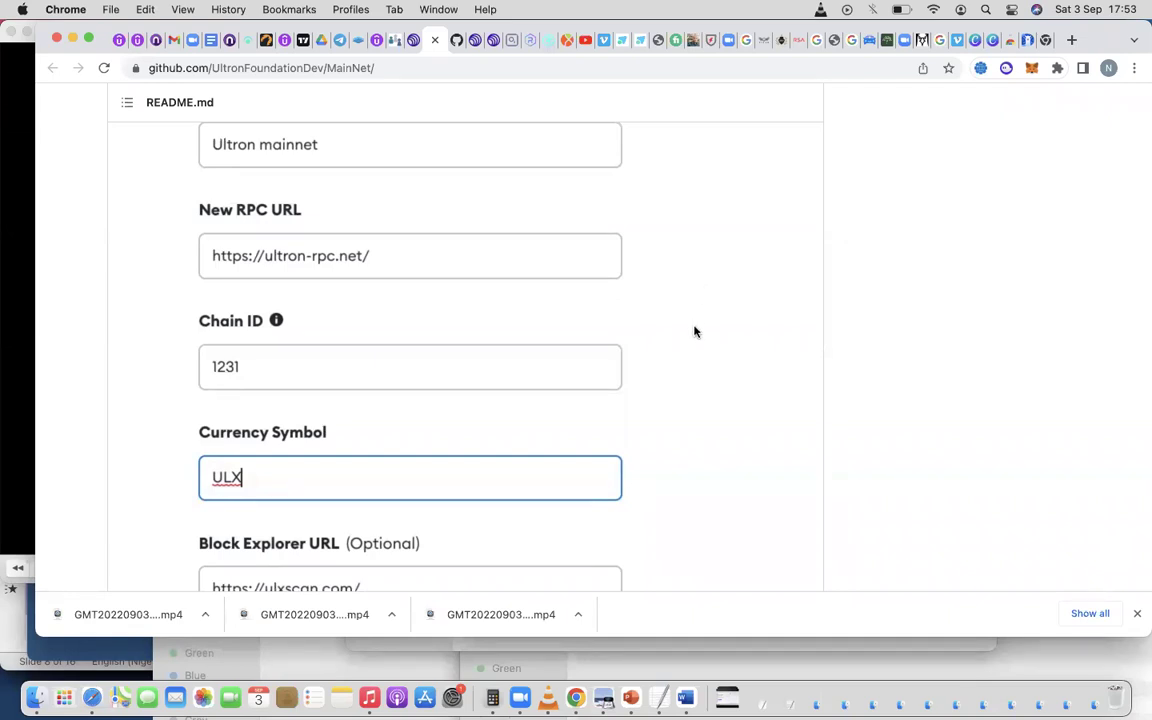
- Open the MetaMask wallet, check its accounts, and display the network list under Polygon Mainnet
left_click(1033, 70)
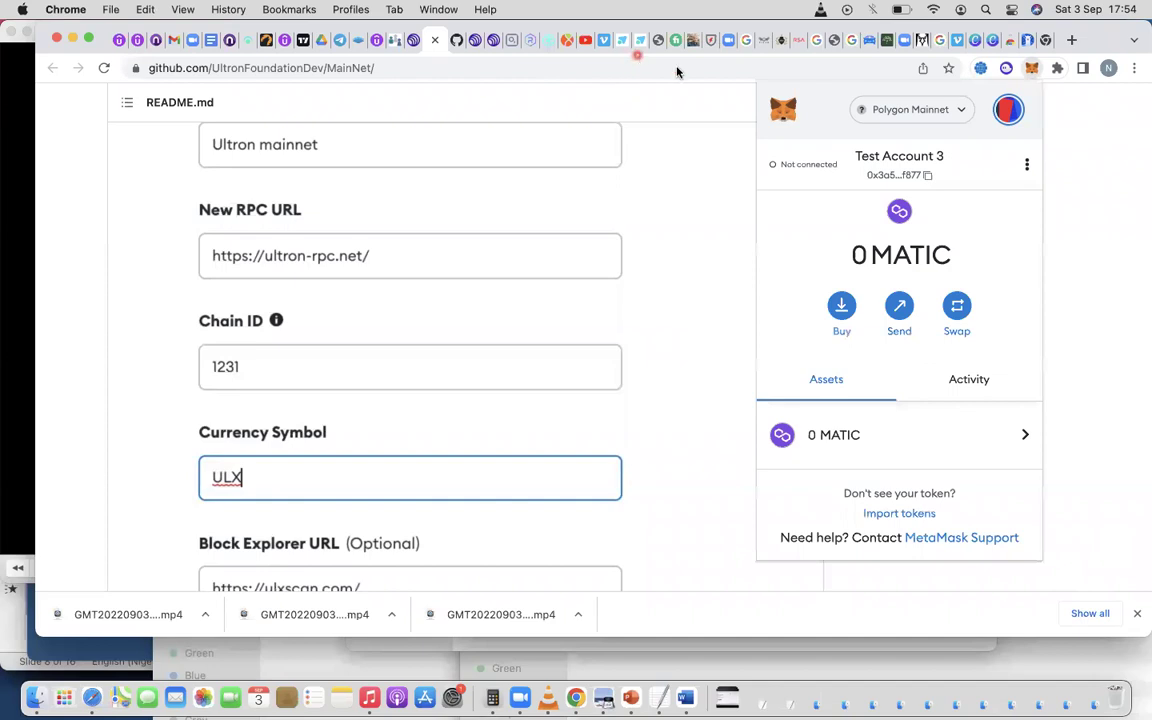
left_click(1009, 110)
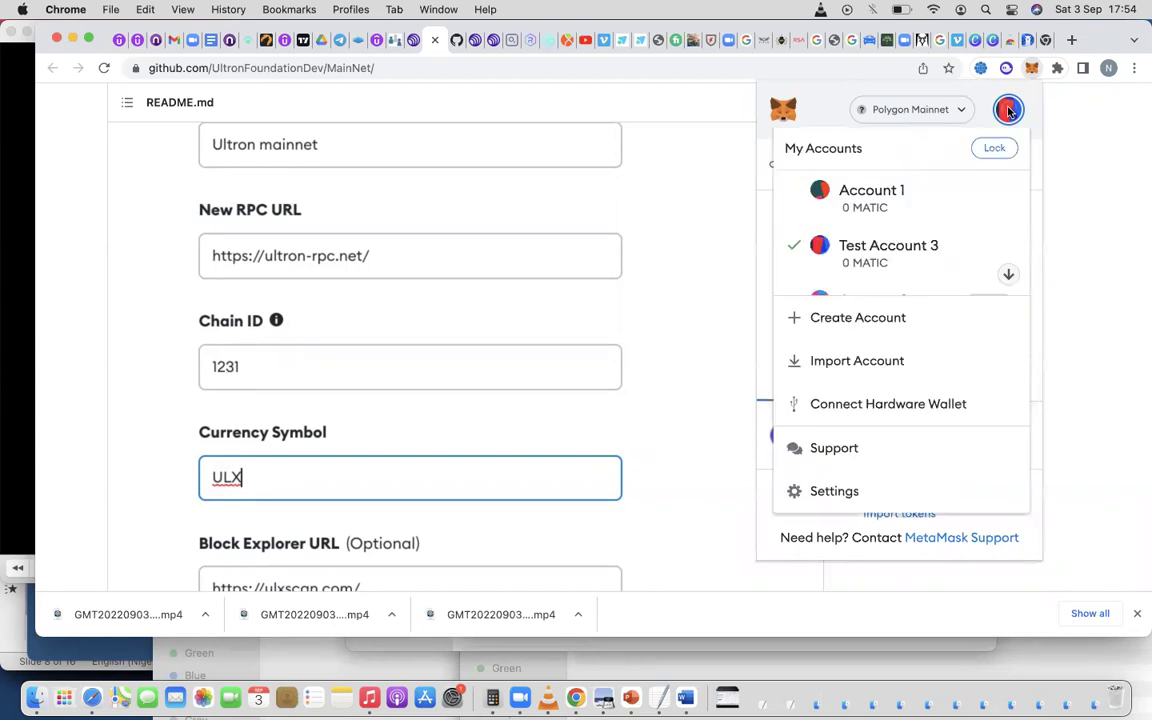
scroll(930, 228, "down", 1)
scroll(930, 228, "up", 1)
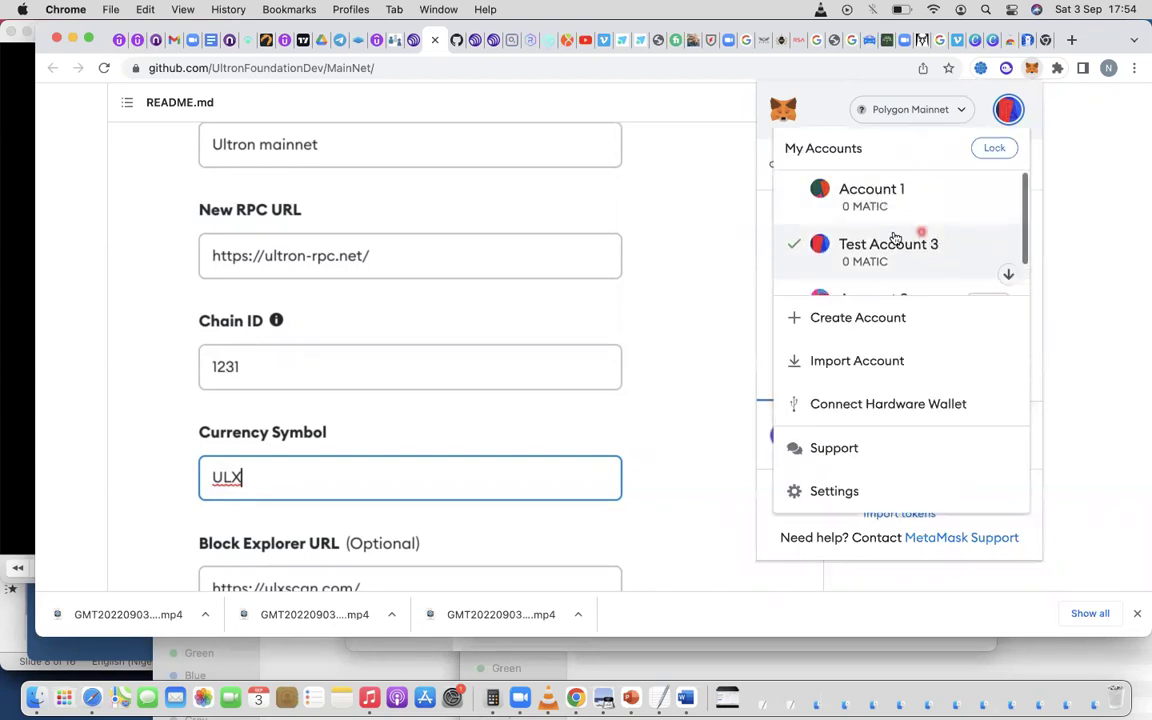
left_click(874, 249)
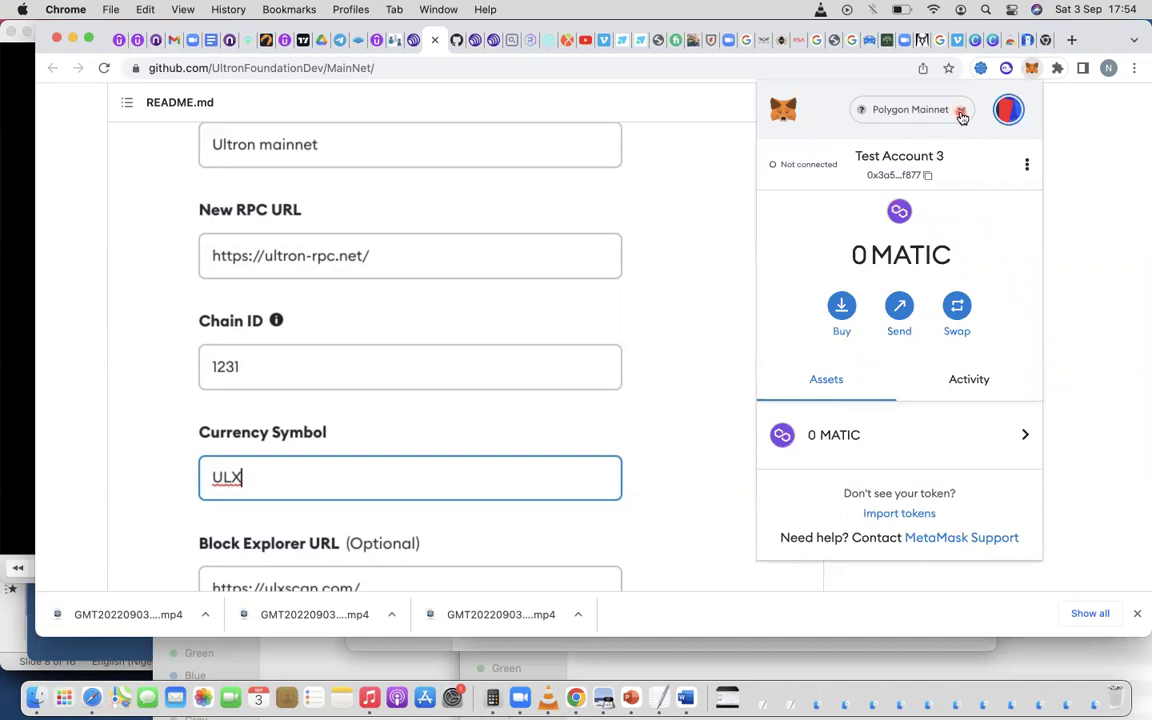
left_click(962, 112)
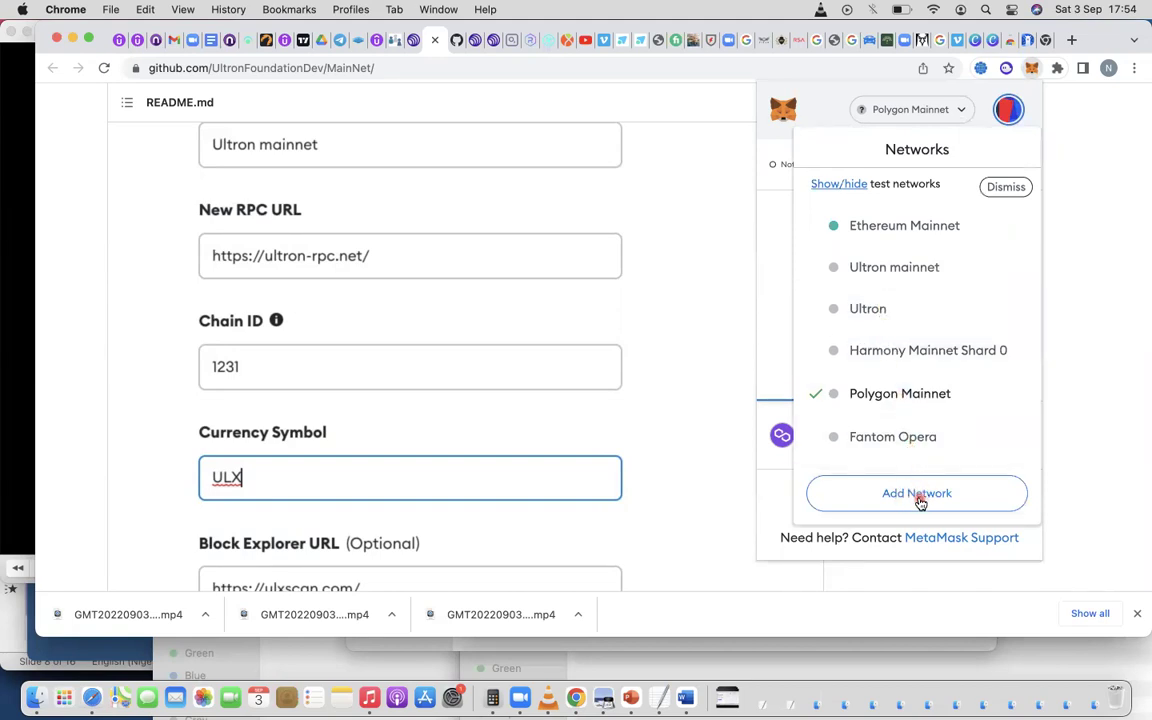
- Choose Add Network to reach the blank manual network form, then reopen the wallet popup
left_click(918, 494)
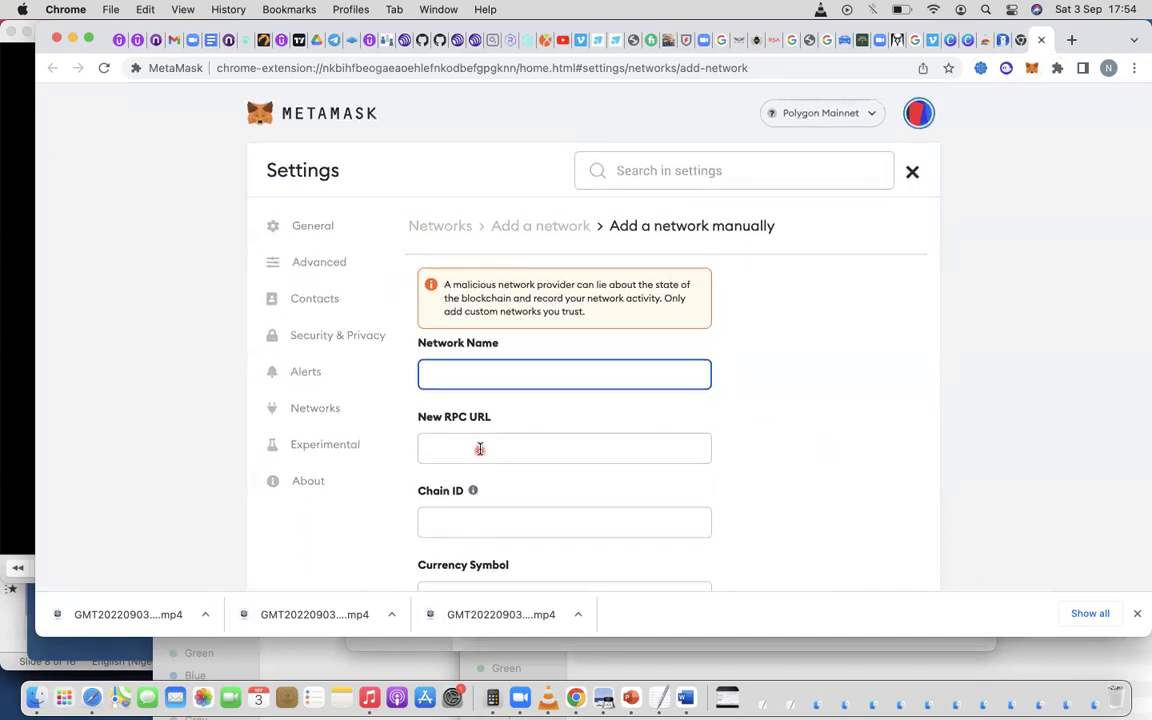
scroll(480, 449, "down", 5)
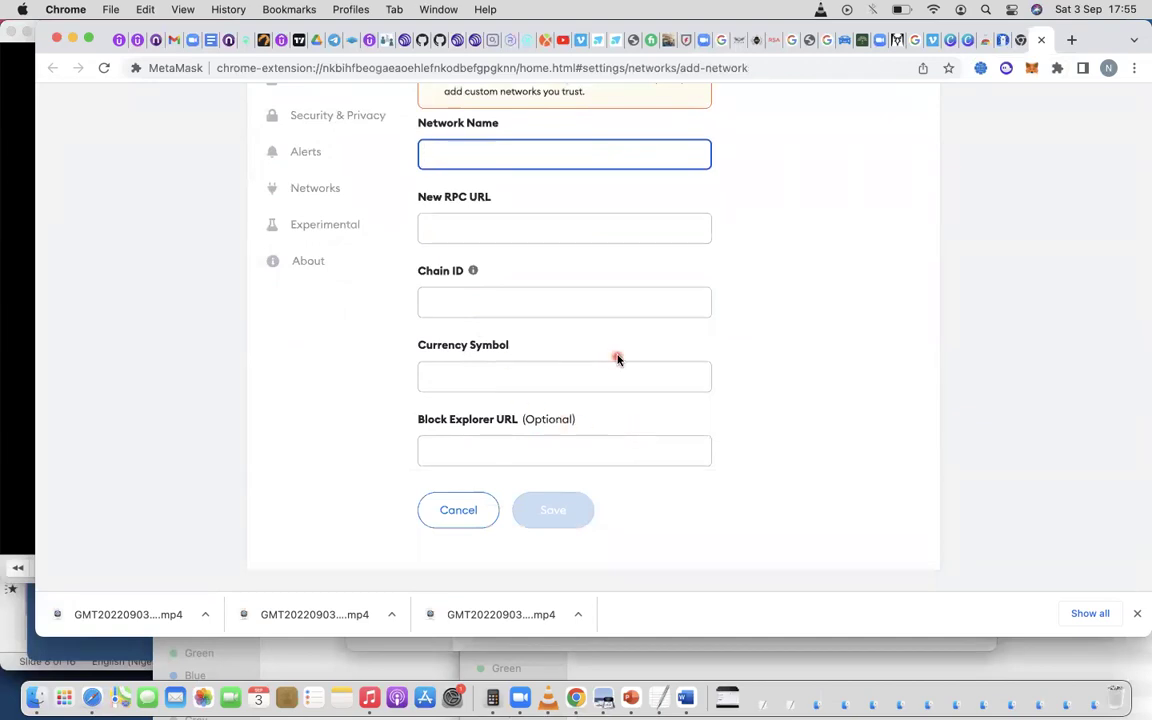
left_click(1032, 70)
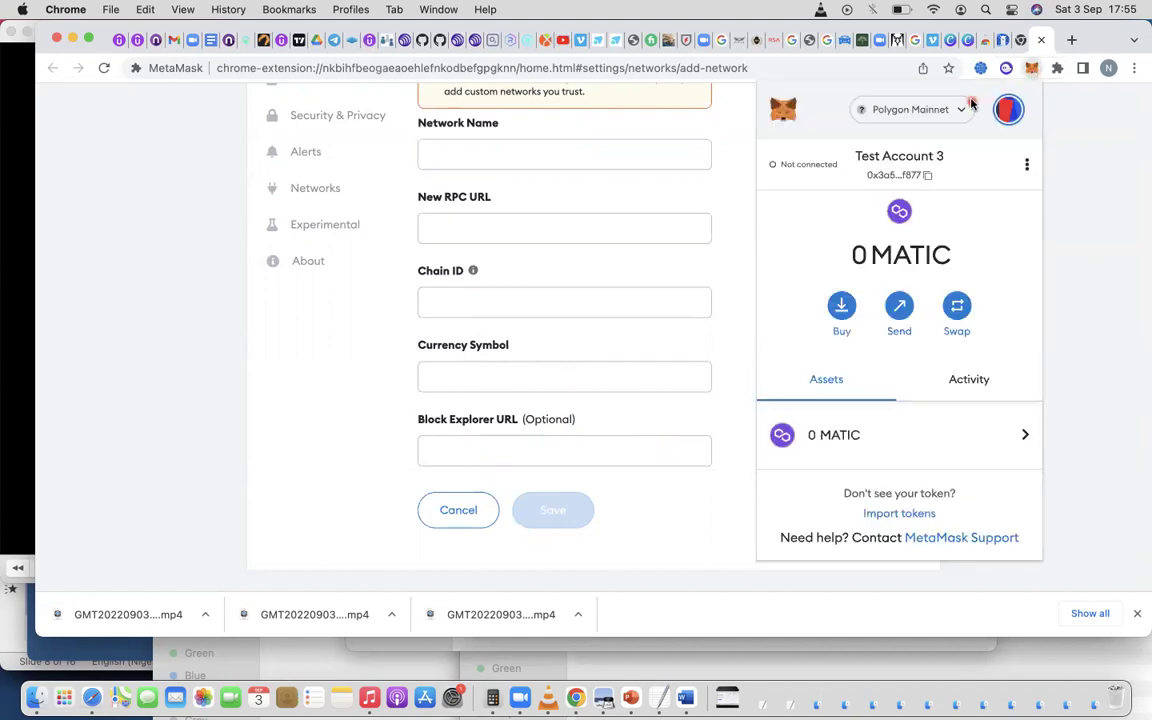
- Make Account 1 active and switch the network to Ultron mainnet, showing 3.02 ULX
left_click(960, 113)
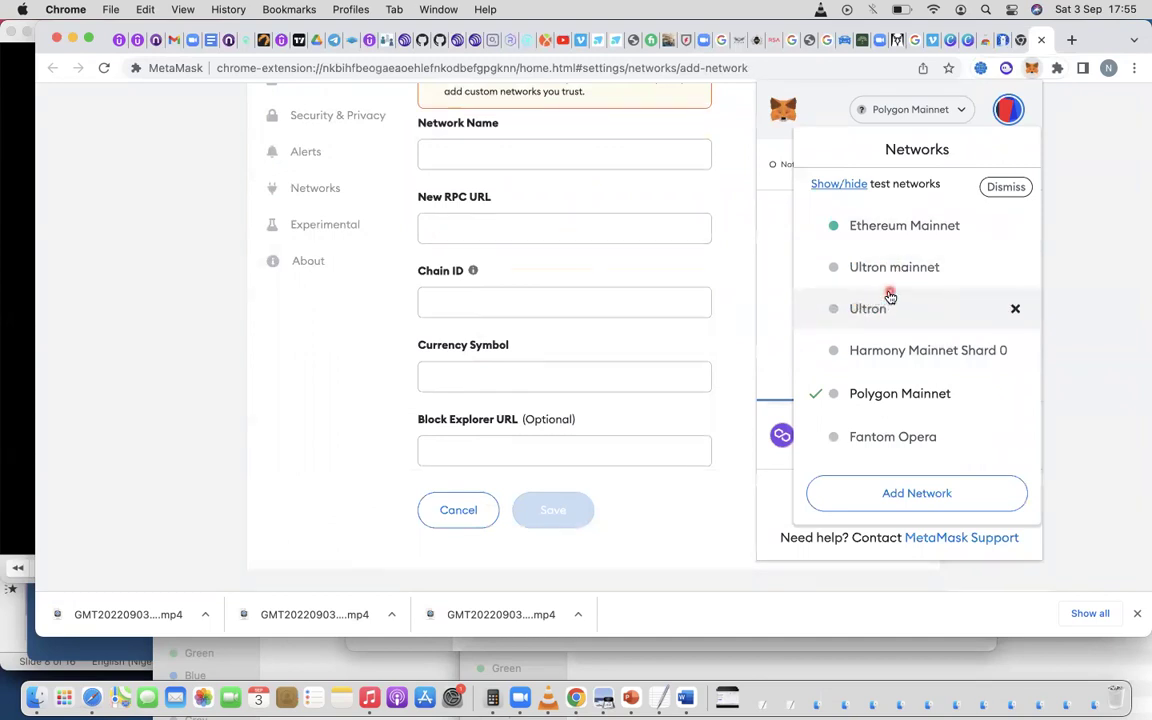
left_click(1010, 110)
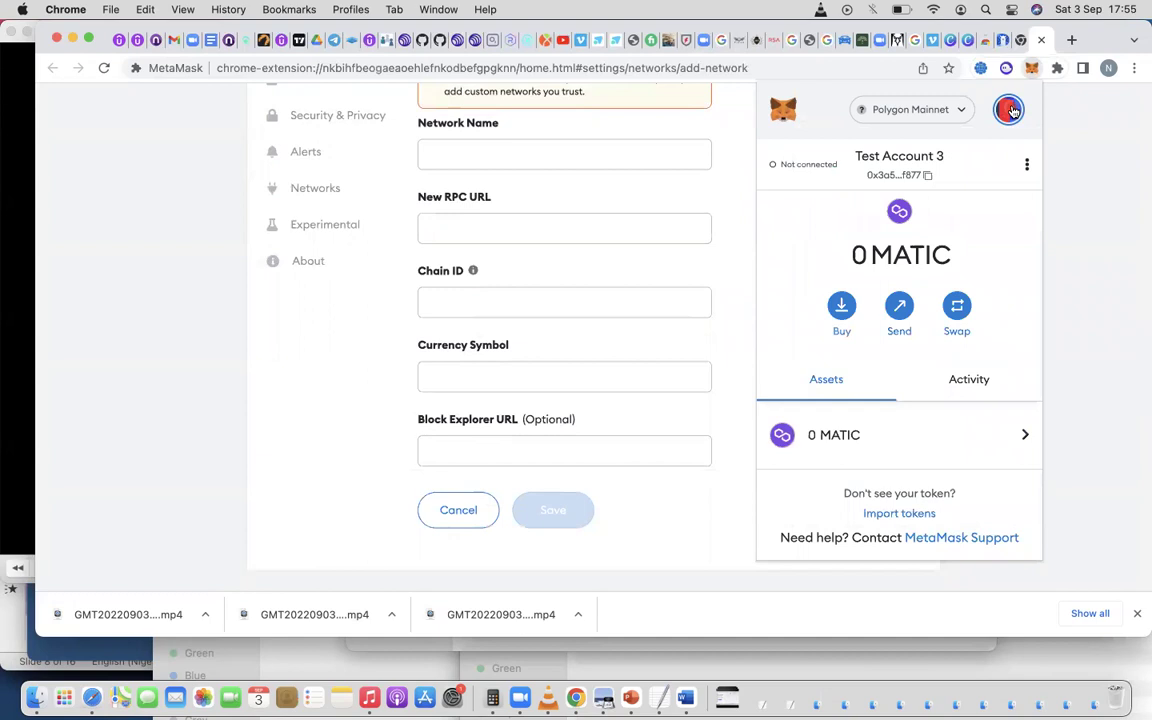
left_click(959, 118)
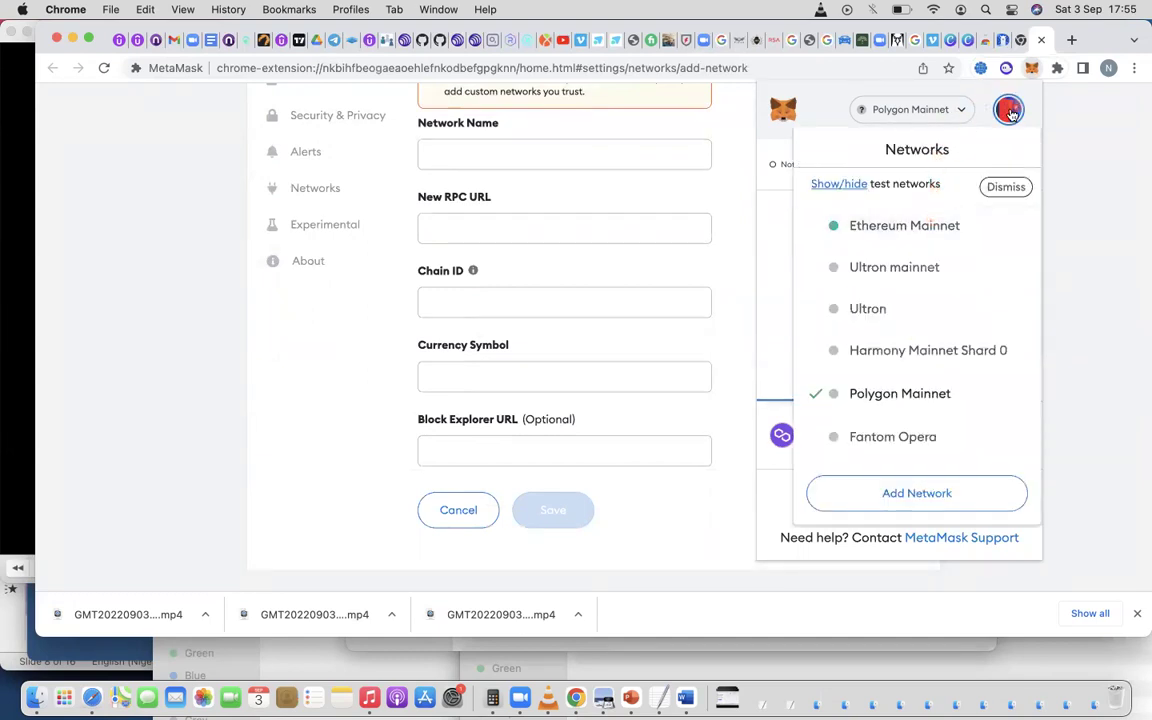
left_click(1009, 112)
left_click(1009, 110)
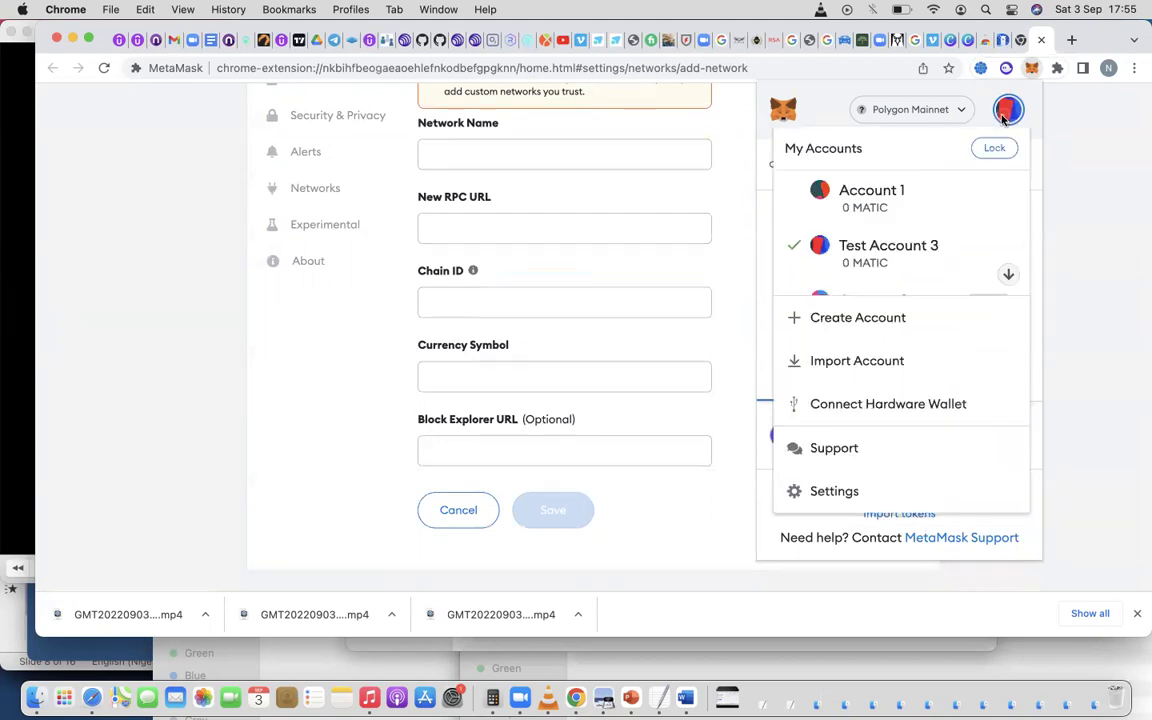
left_click(916, 205)
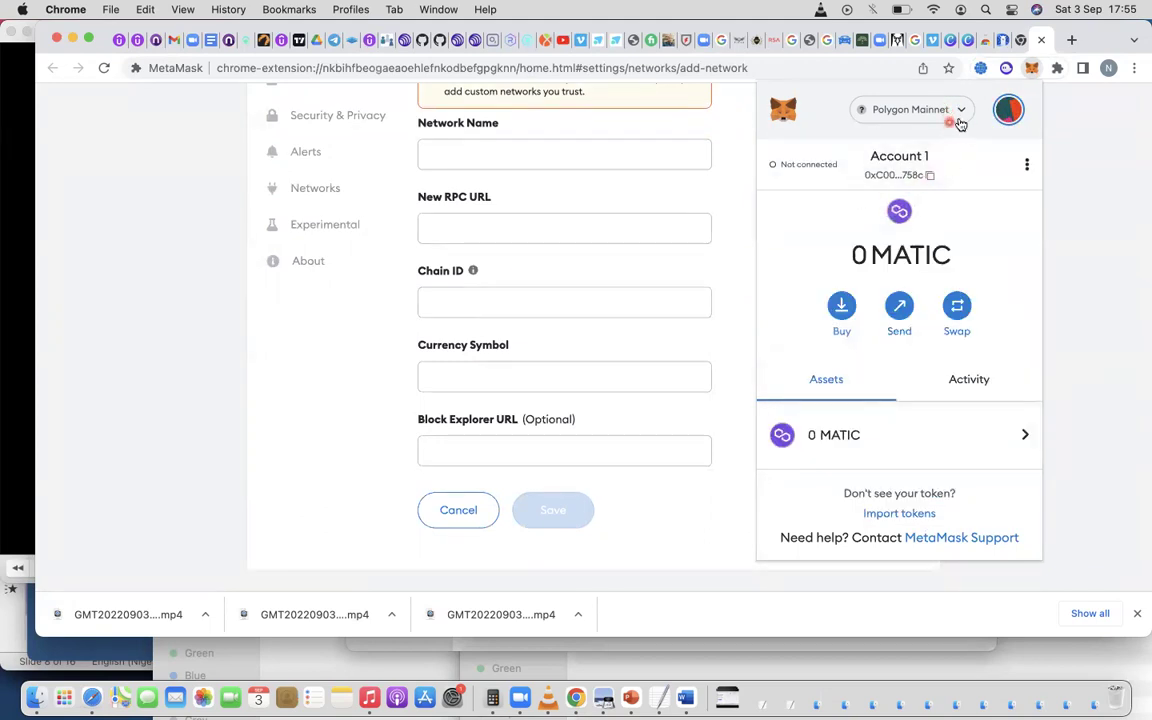
left_click(961, 115)
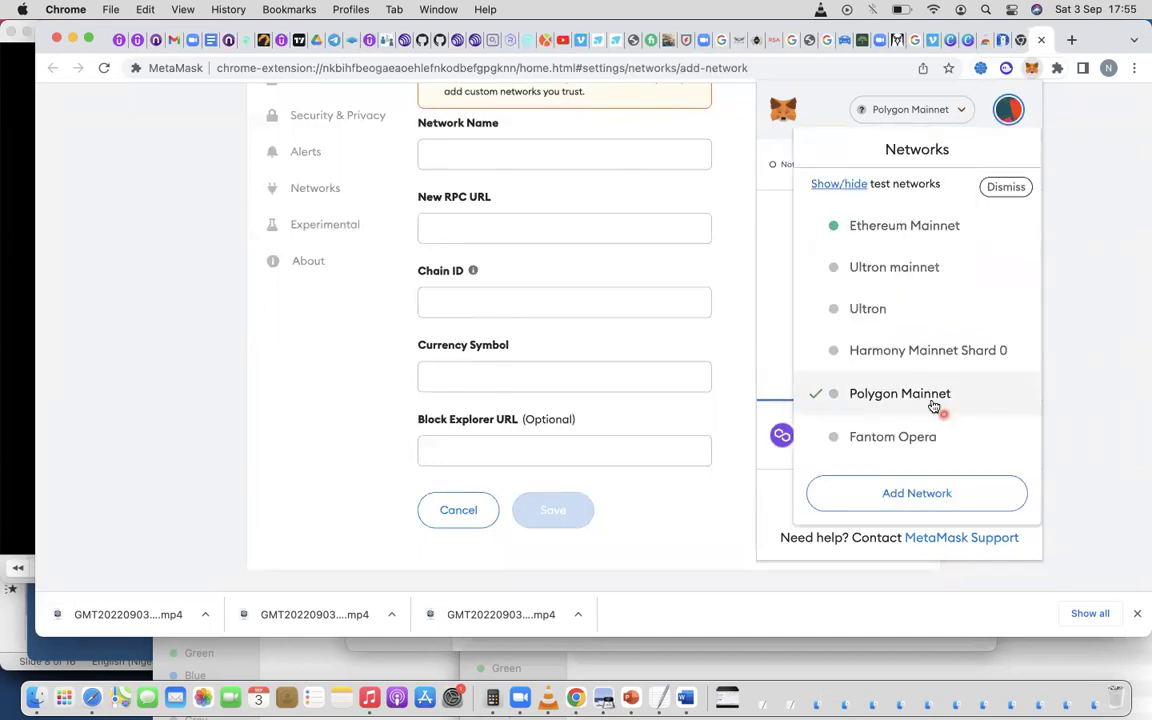
left_click(894, 267)
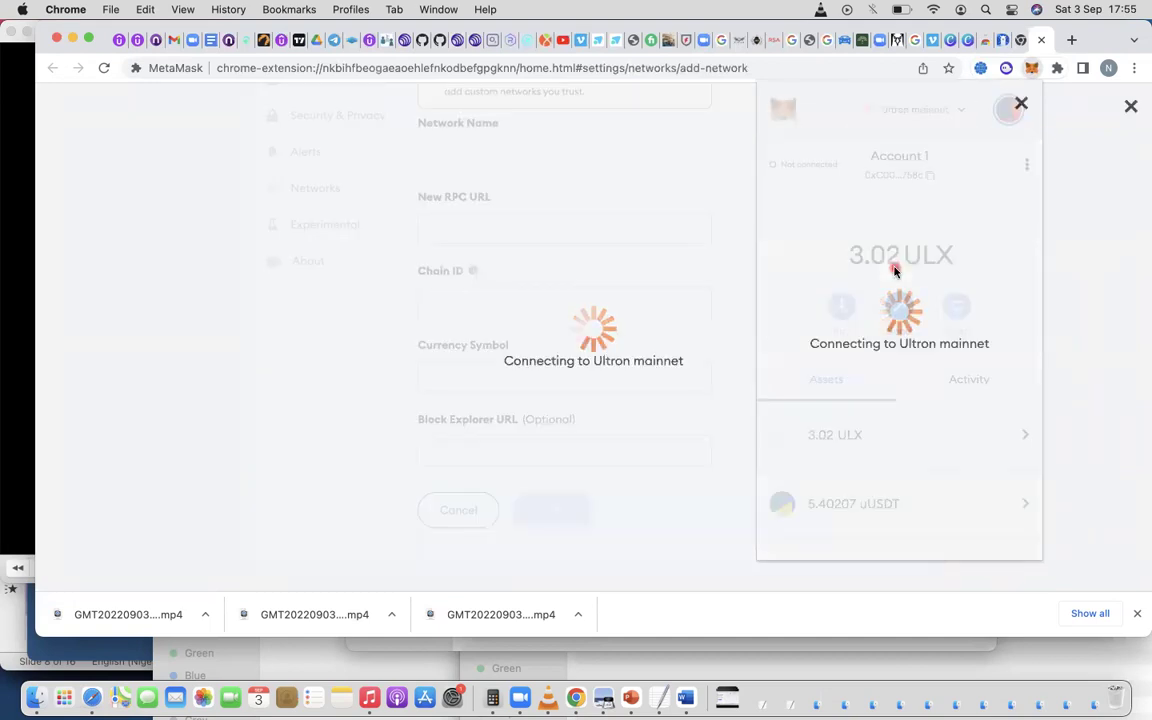